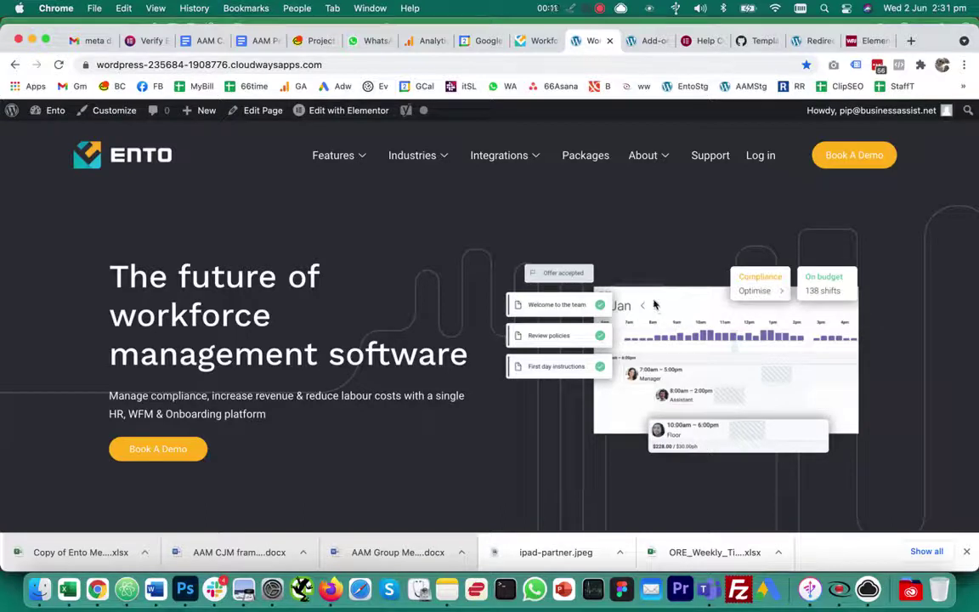
Show the Edit with Elementor template list from the Ento front page's admin bar
scroll(646, 281, down, 1)
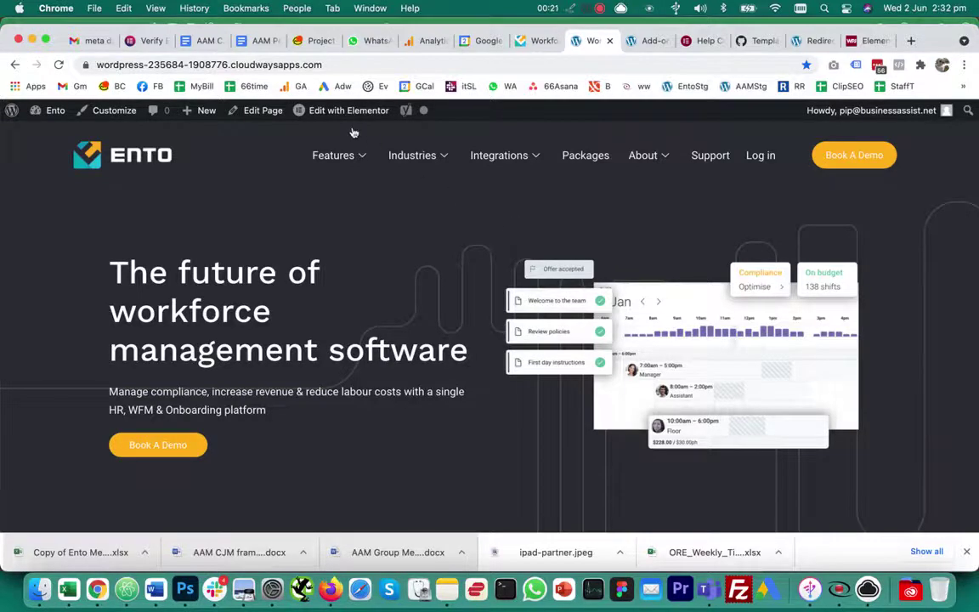
mouse_move(338, 111)
click(345, 264)
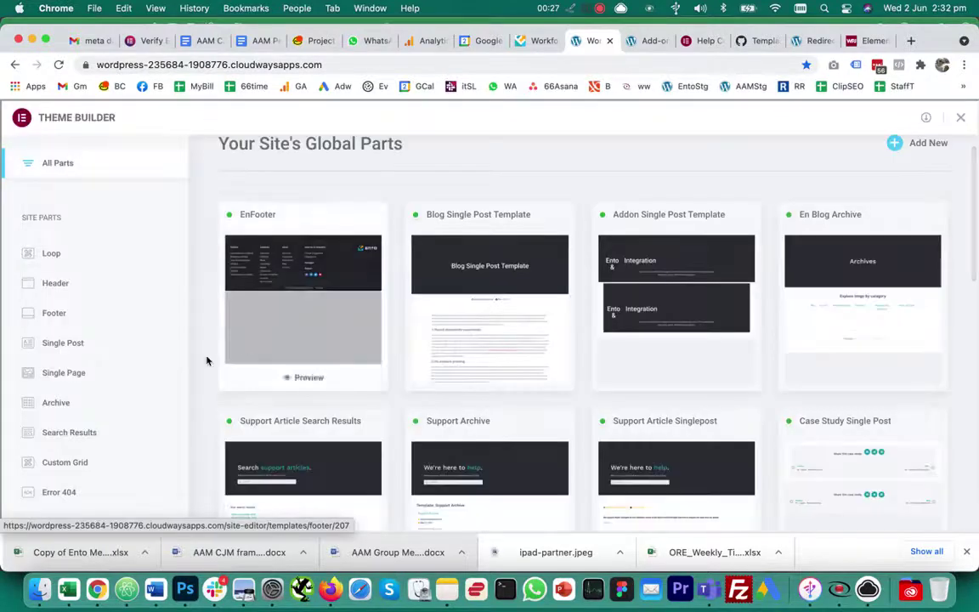
click(63, 406)
scroll(503, 334, down, 5)
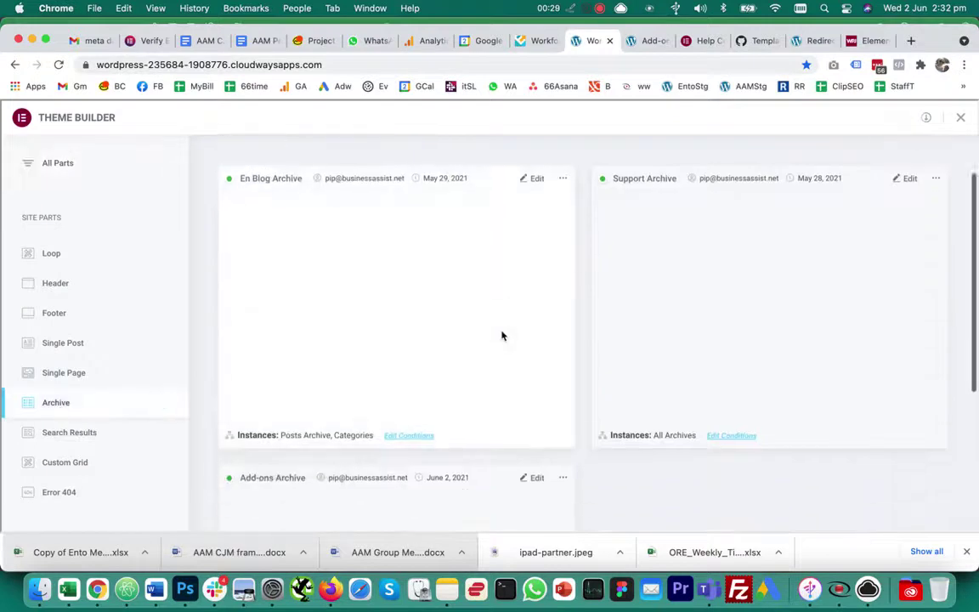
scroll(503, 334, down, 2)
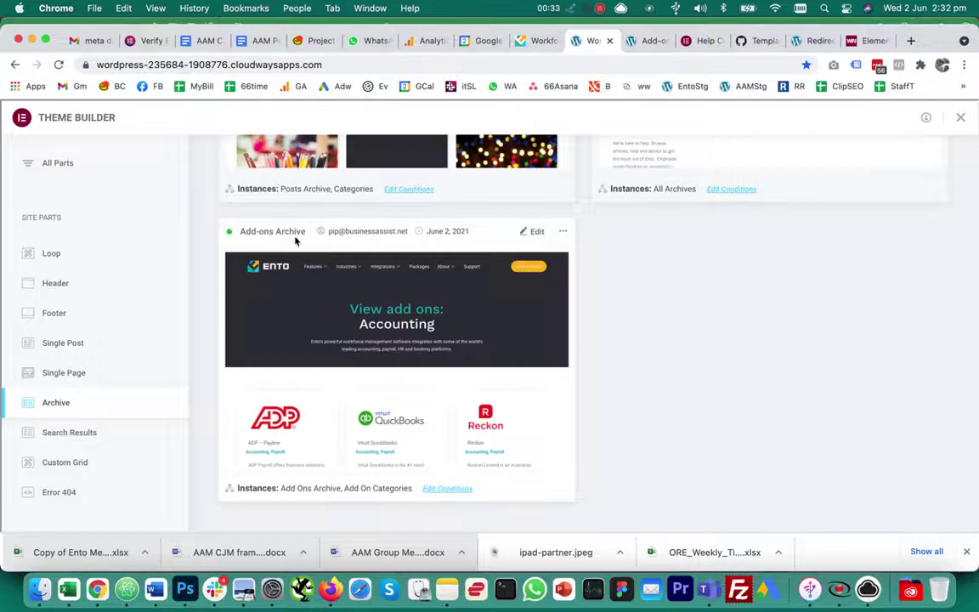
click(453, 492)
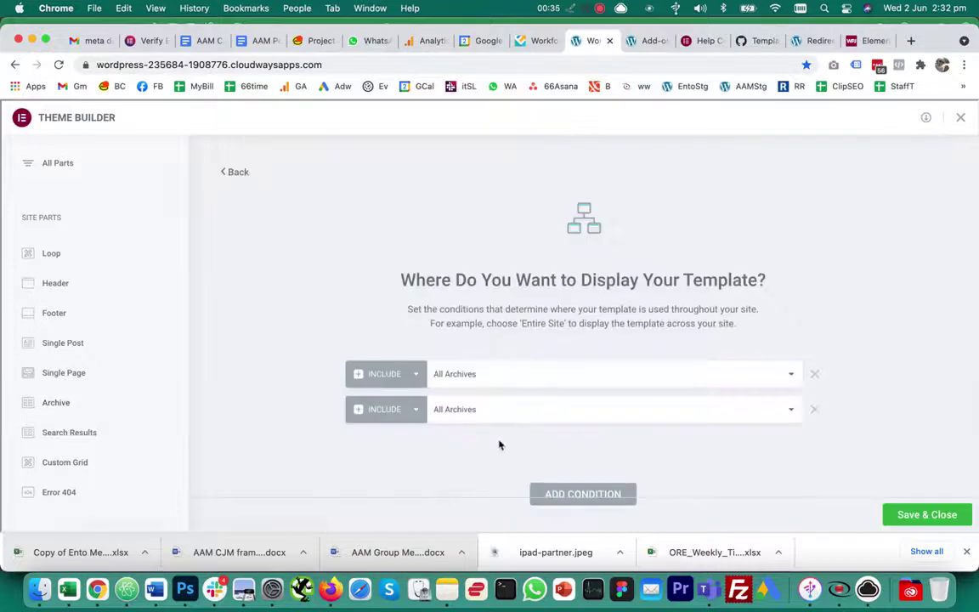
click(508, 374)
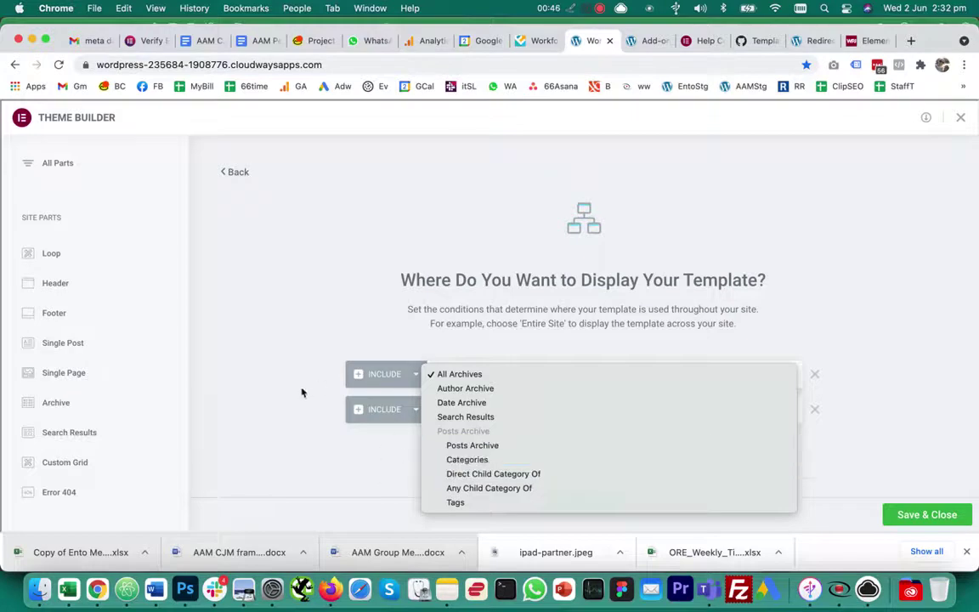
click(372, 463)
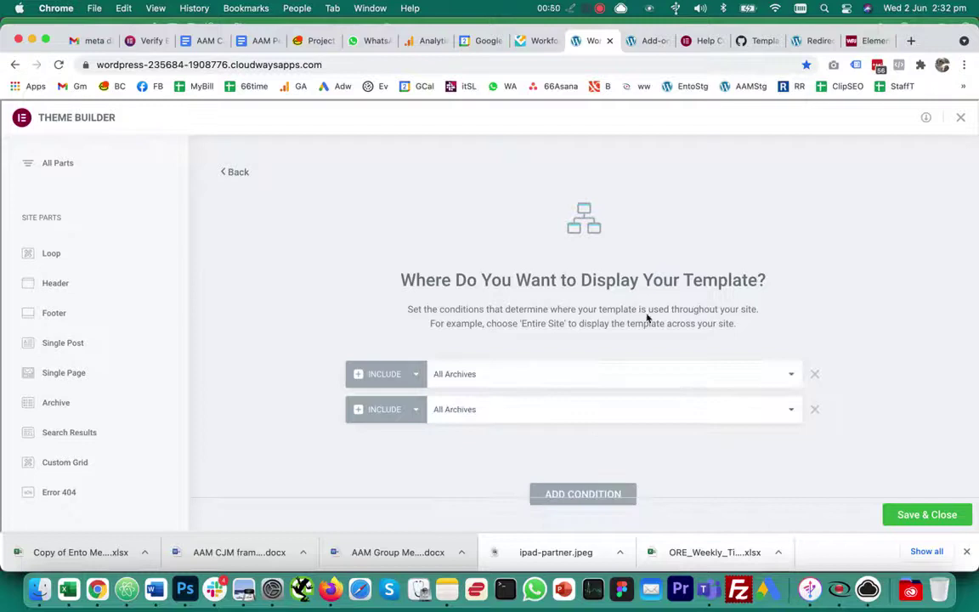
click(474, 374)
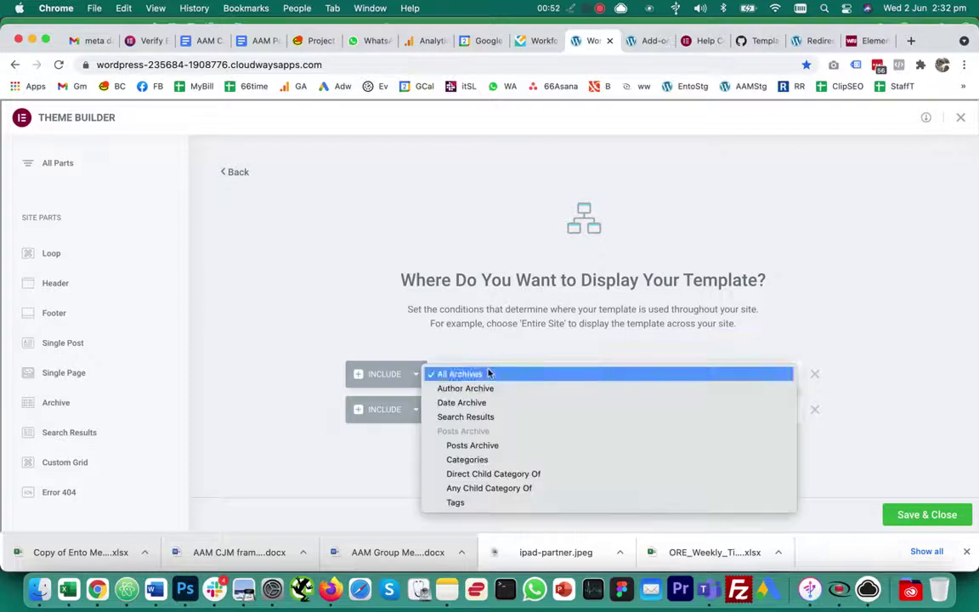
click(843, 349)
click(960, 118)
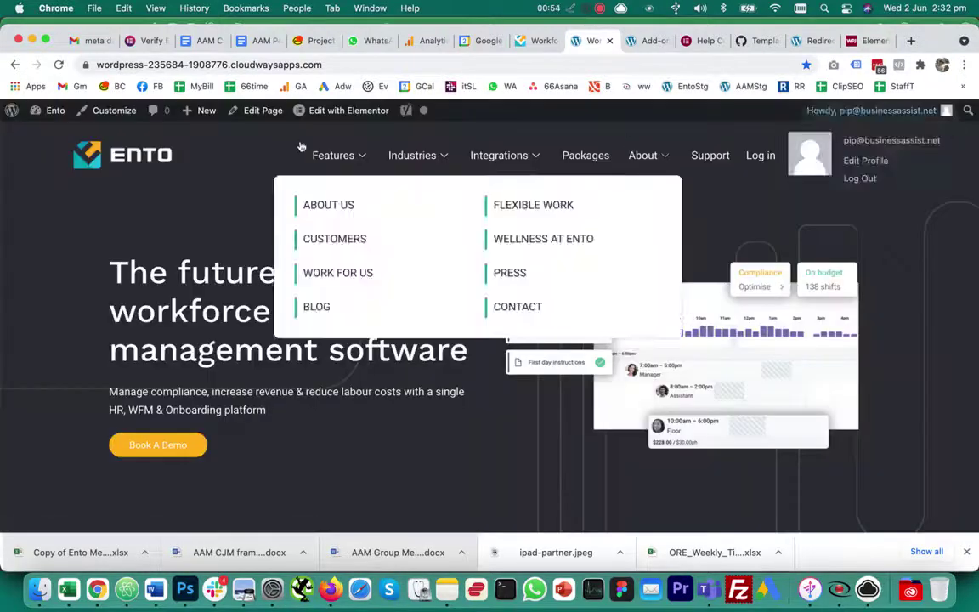
Open the Add Ons post type's settings in CPT UI from the admin dashboard
click(43, 115)
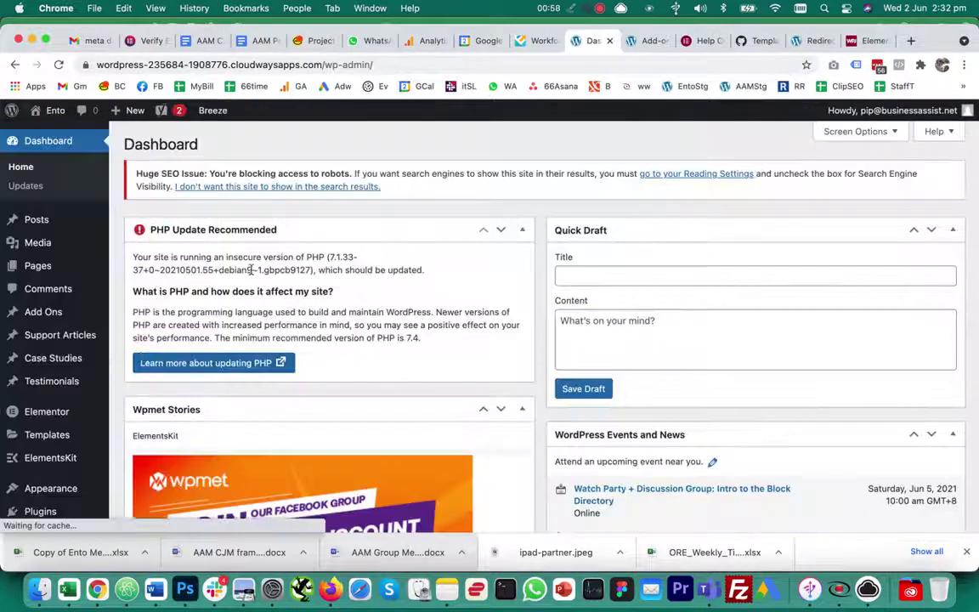
scroll(58, 445, down, 8)
scroll(58, 446, down, 2)
mouse_move(44, 476)
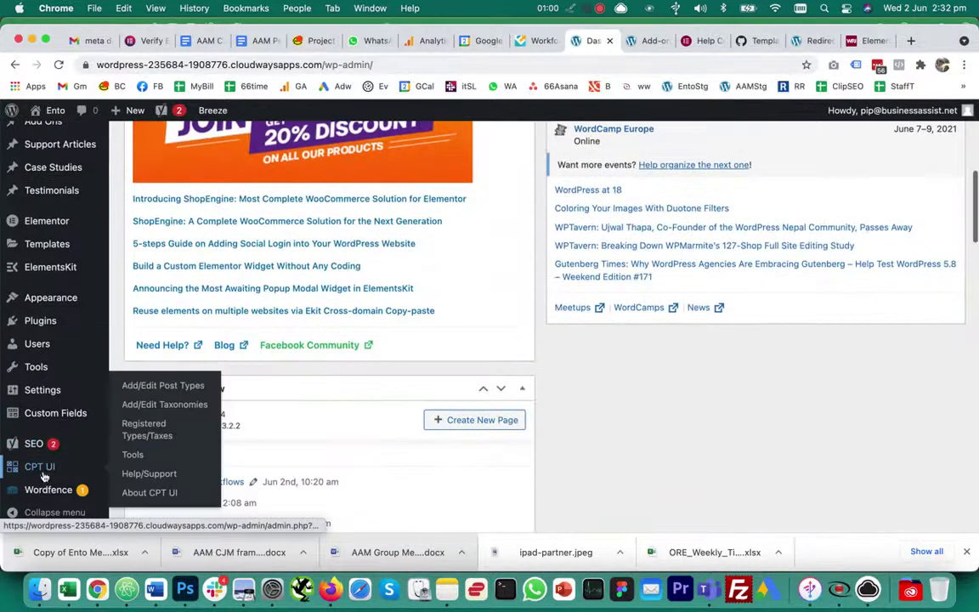
click(165, 389)
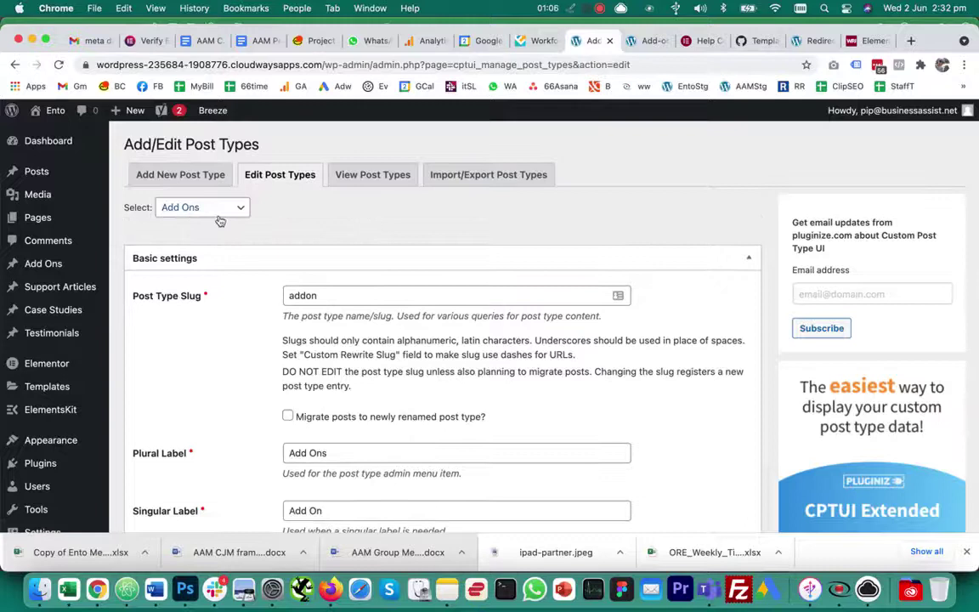
Confirm Has Archive is set to True for Add Ons, then return to the Ento site
scroll(314, 302, down, 10)
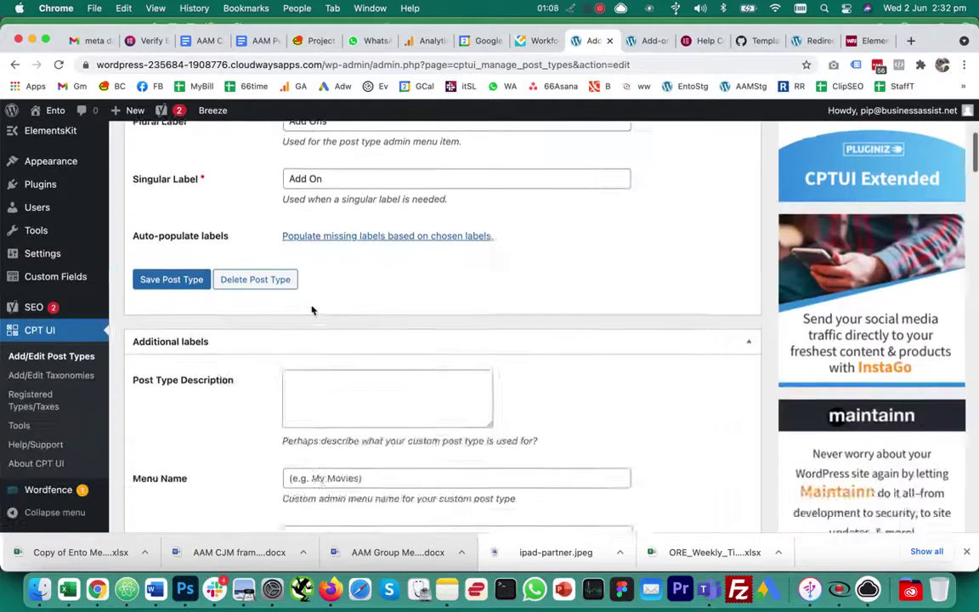
scroll(262, 370, down, 20)
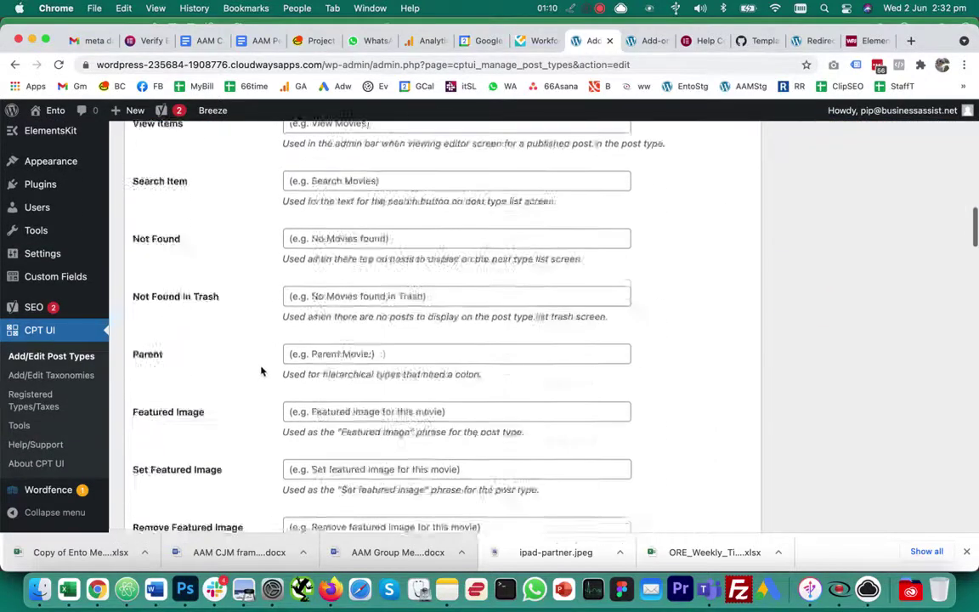
scroll(262, 371, down, 20)
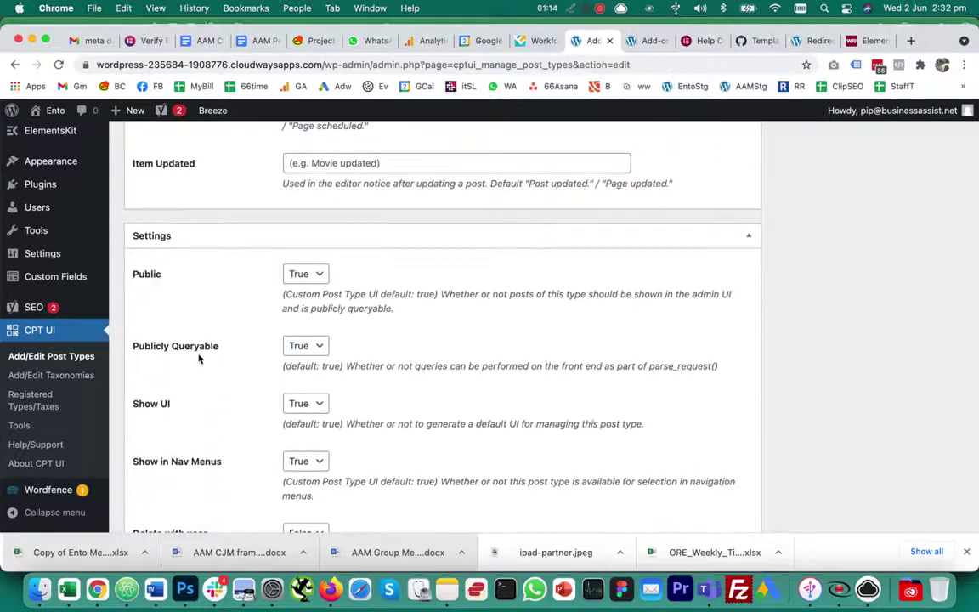
scroll(200, 357, down, 3)
scroll(200, 359, down, 2)
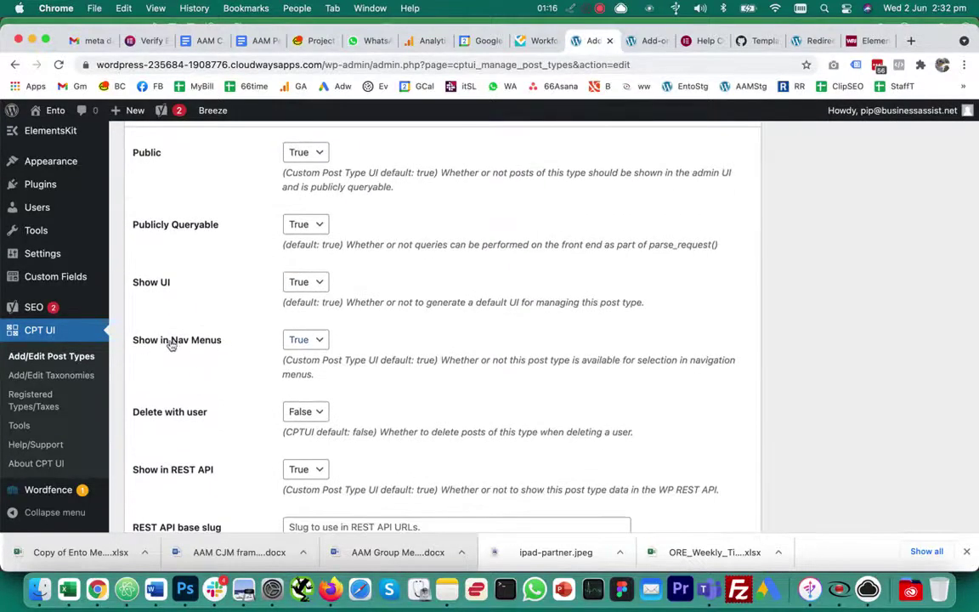
scroll(284, 340, down, 4)
scroll(285, 346, down, 6)
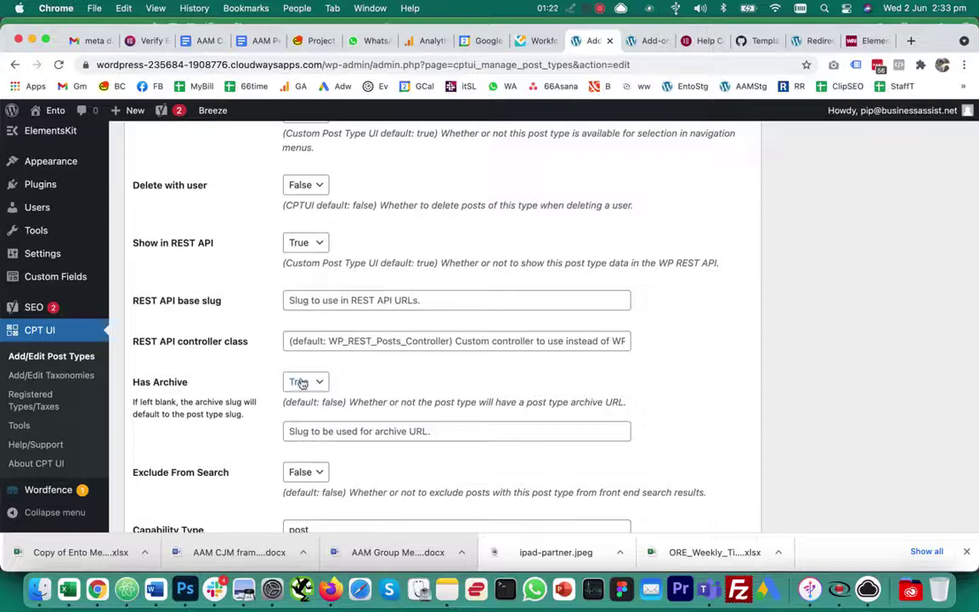
scroll(344, 391, up, 5)
scroll(343, 391, up, 5)
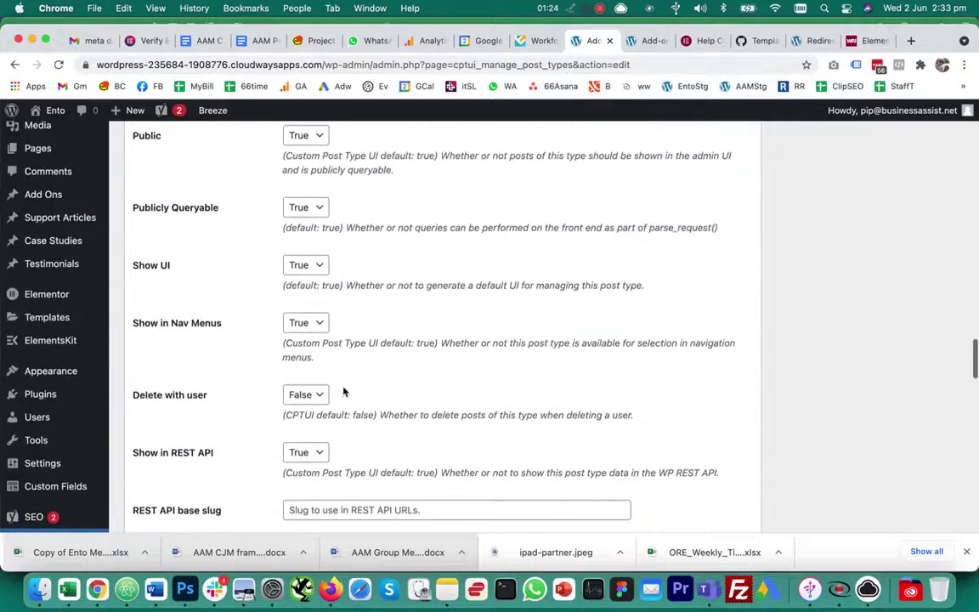
scroll(344, 391, up, 5)
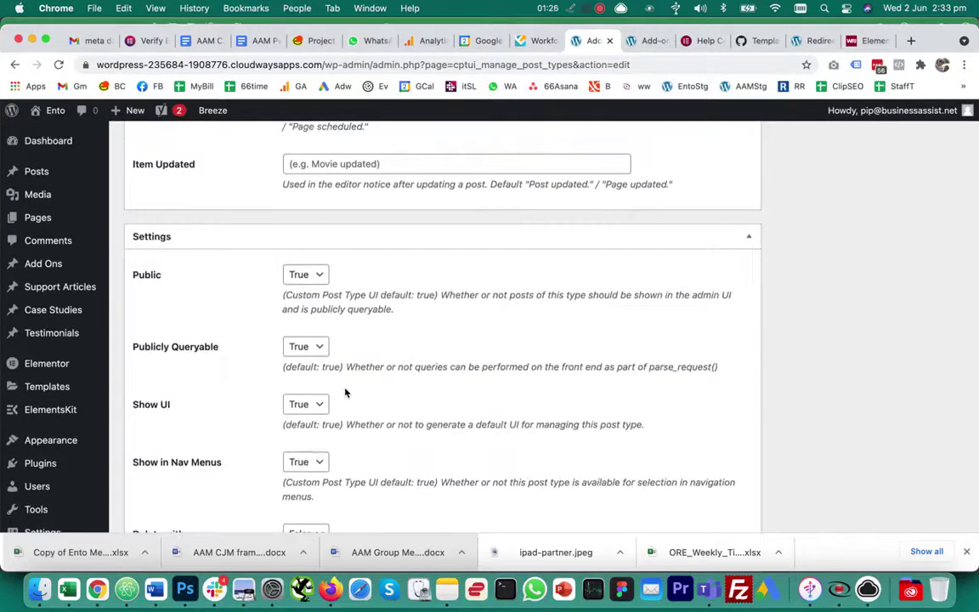
scroll(345, 392, up, 1)
scroll(269, 416, up, 7)
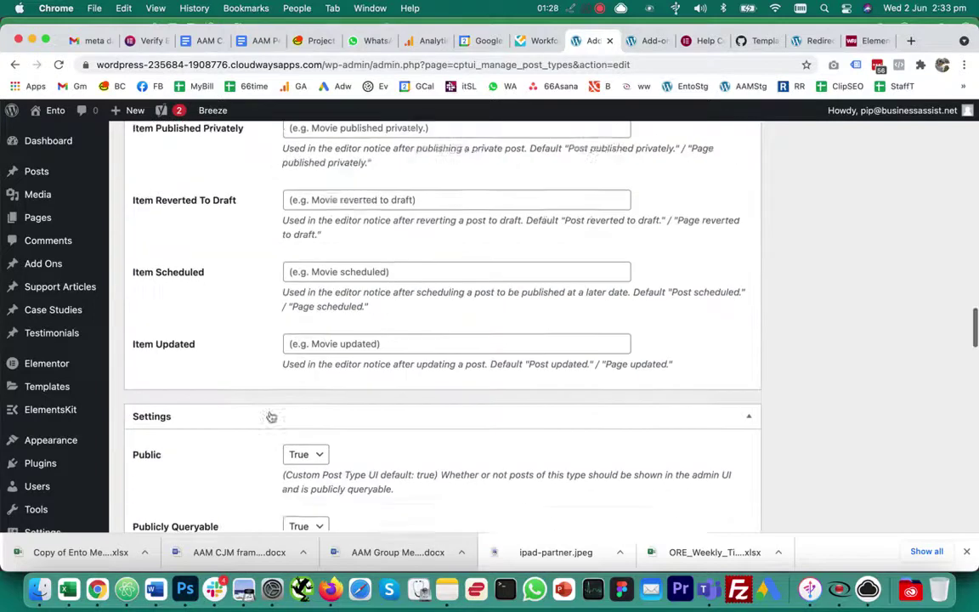
click(53, 115)
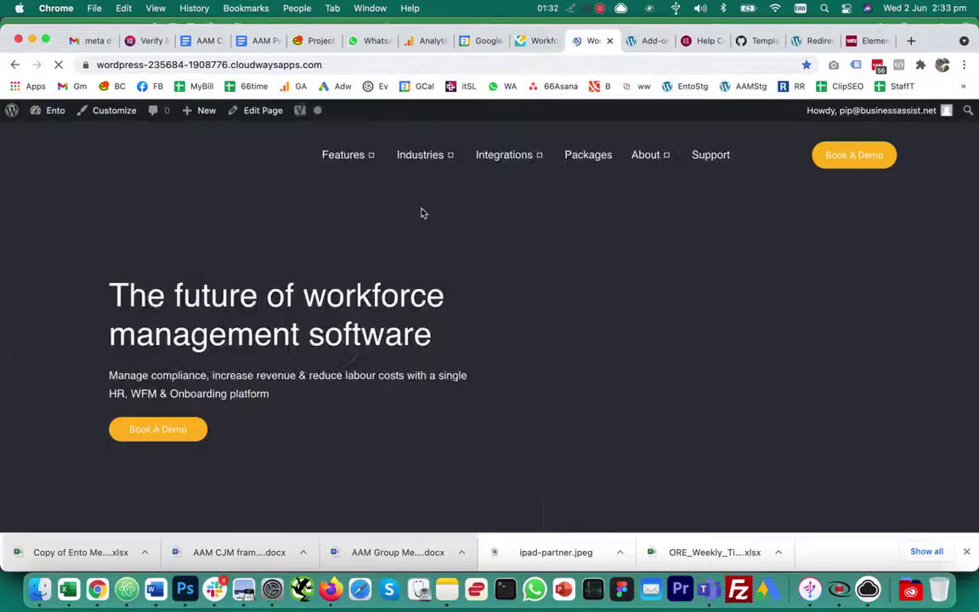
Open the Add-ons Archive template's display conditions from Theme Builder's Archive list
mouse_move(365, 112)
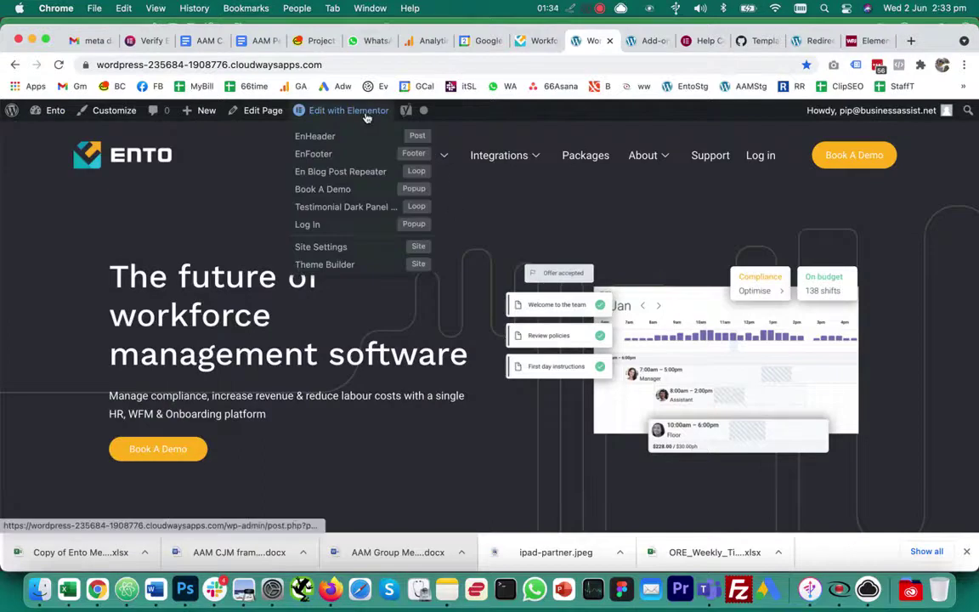
click(351, 267)
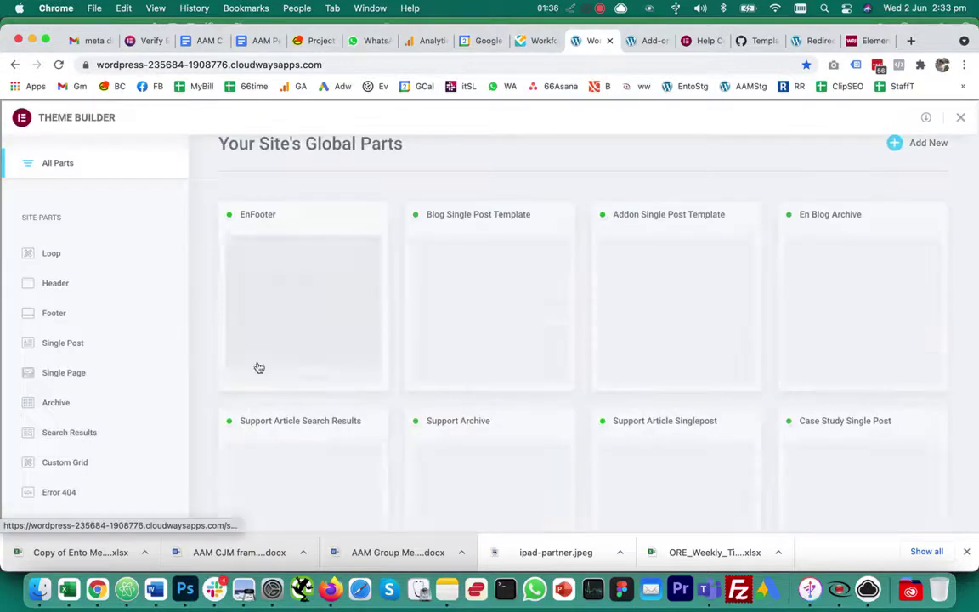
click(56, 402)
scroll(420, 382, down, 5)
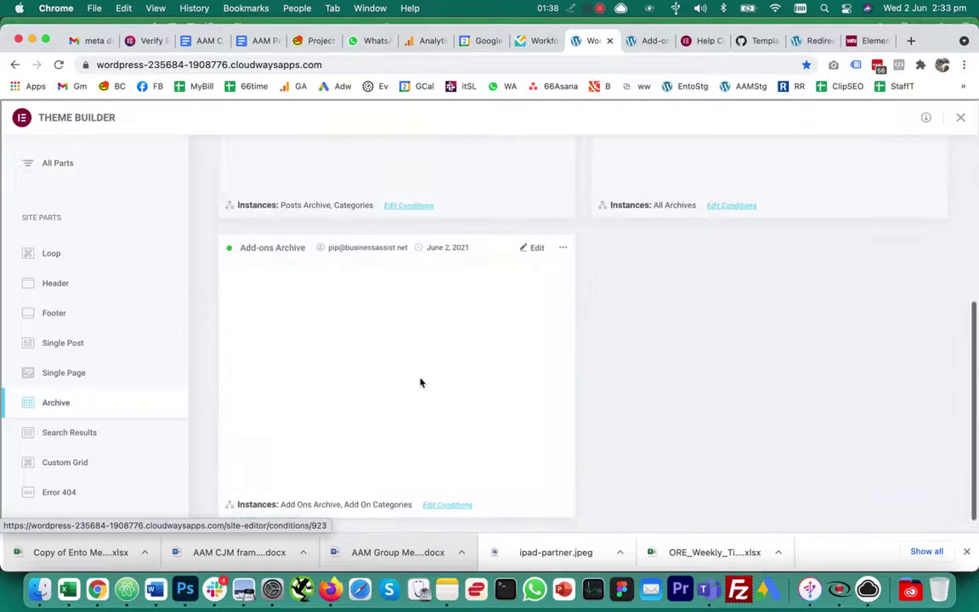
click(450, 492)
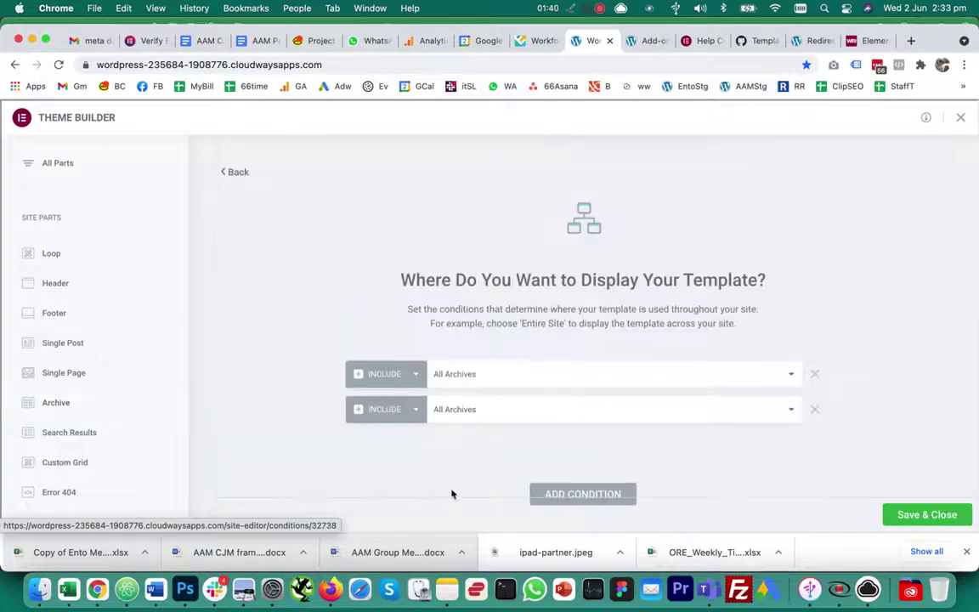
Verify both conditions remain Include All Archives, then leave Theme Builder for the Ento home page
click(498, 376)
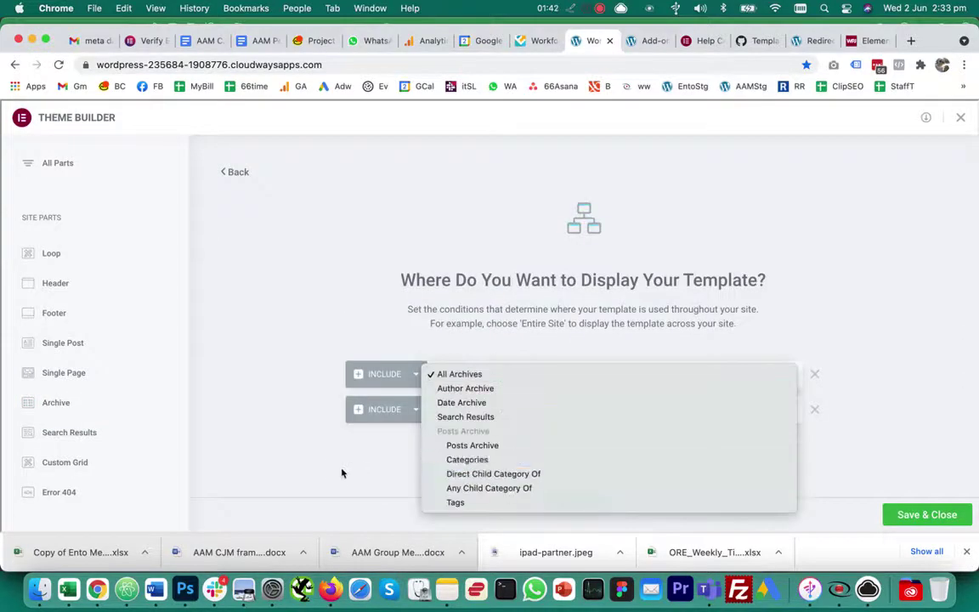
click(391, 461)
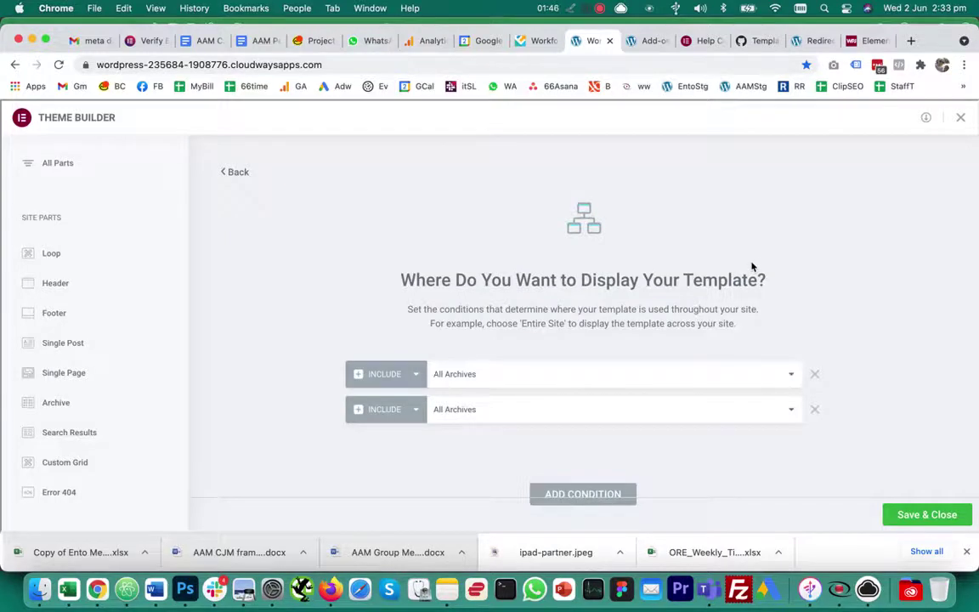
click(962, 118)
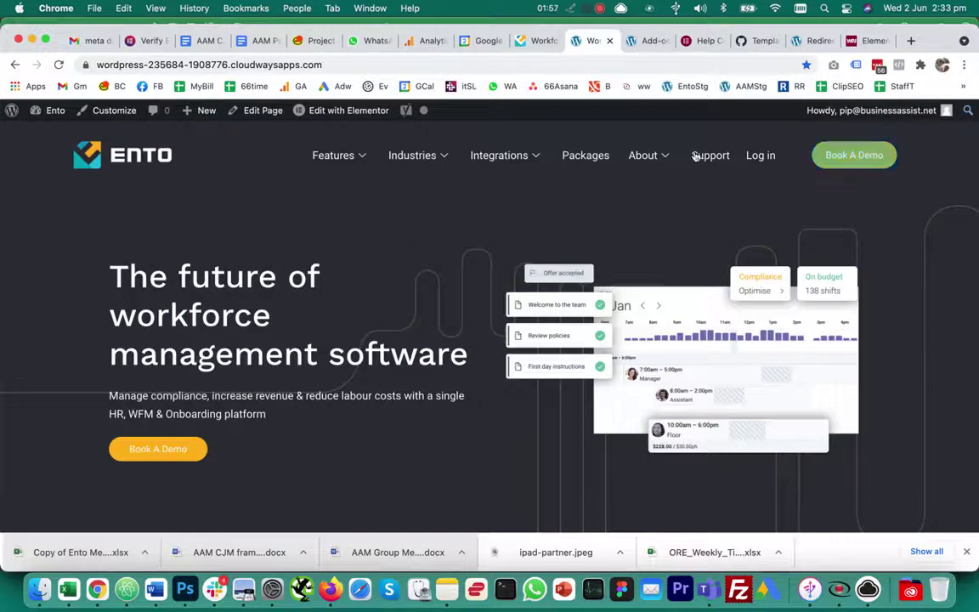
Open the Add-ons Archive template from Theme Builder's Archive parts in the Elementor editor
mouse_move(332, 109)
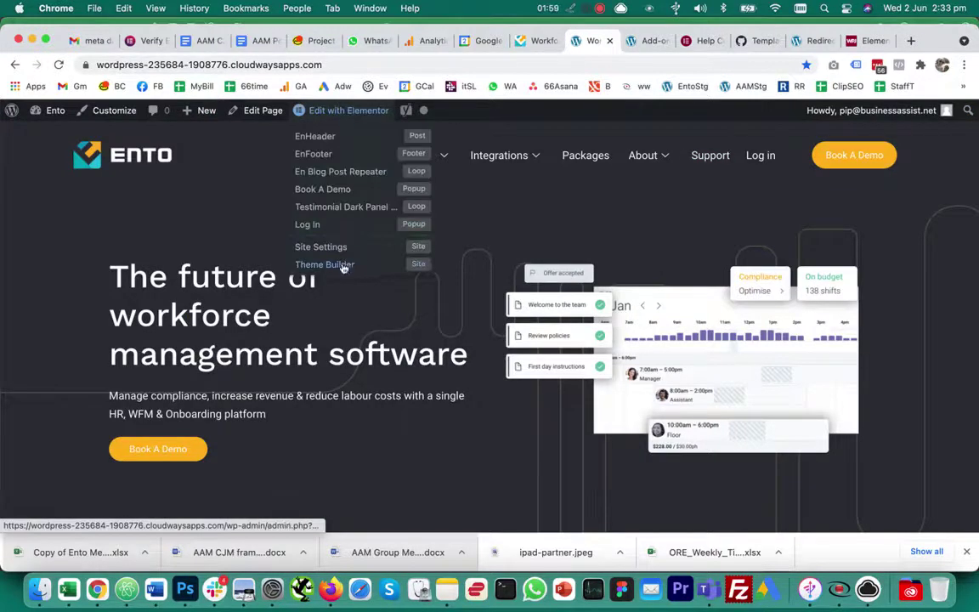
click(355, 263)
scroll(409, 367, down, 3)
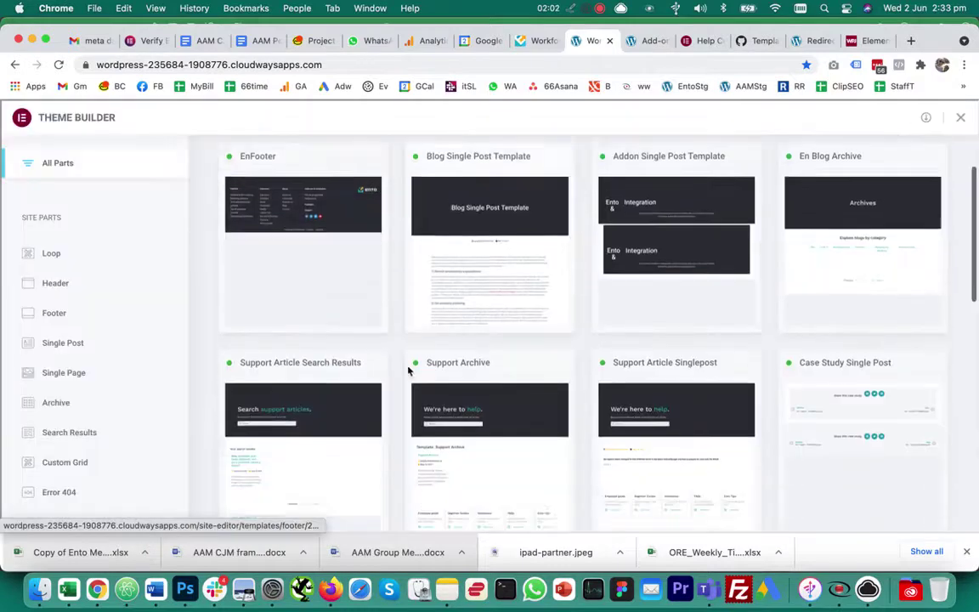
click(68, 402)
scroll(307, 374, down, 3)
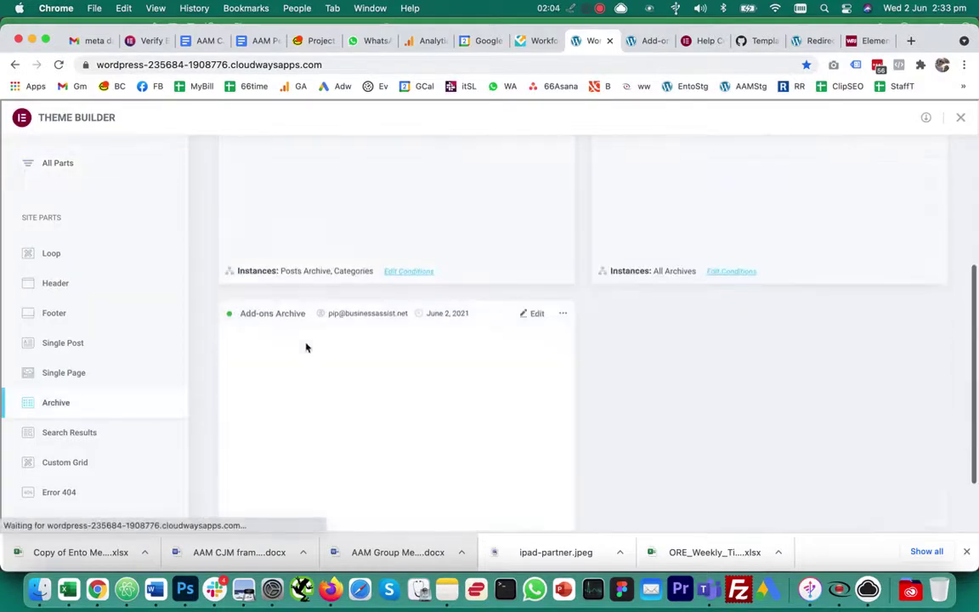
click(537, 305)
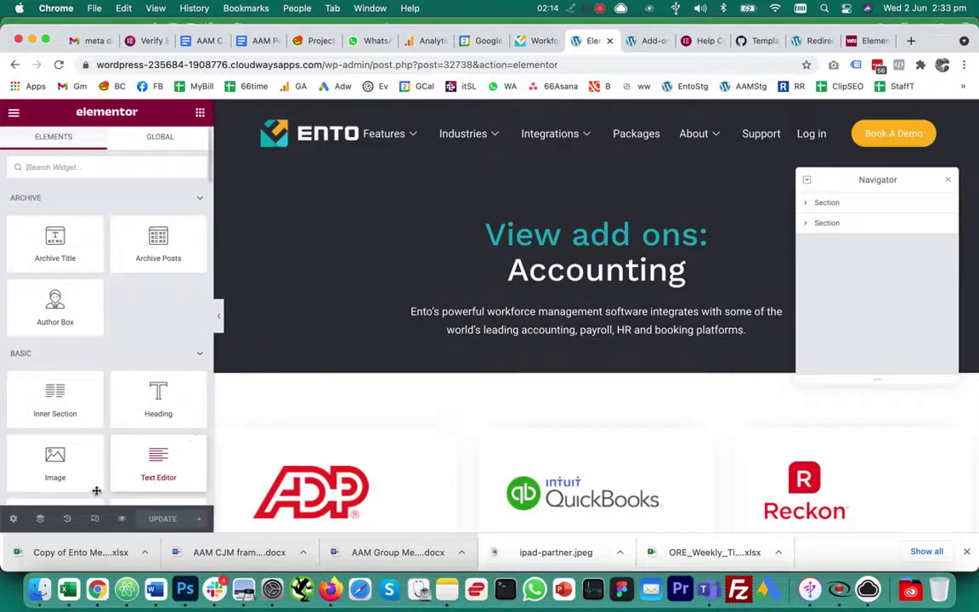
Set the preview to Add On Categories Archive with Accounting as the term
click(13, 518)
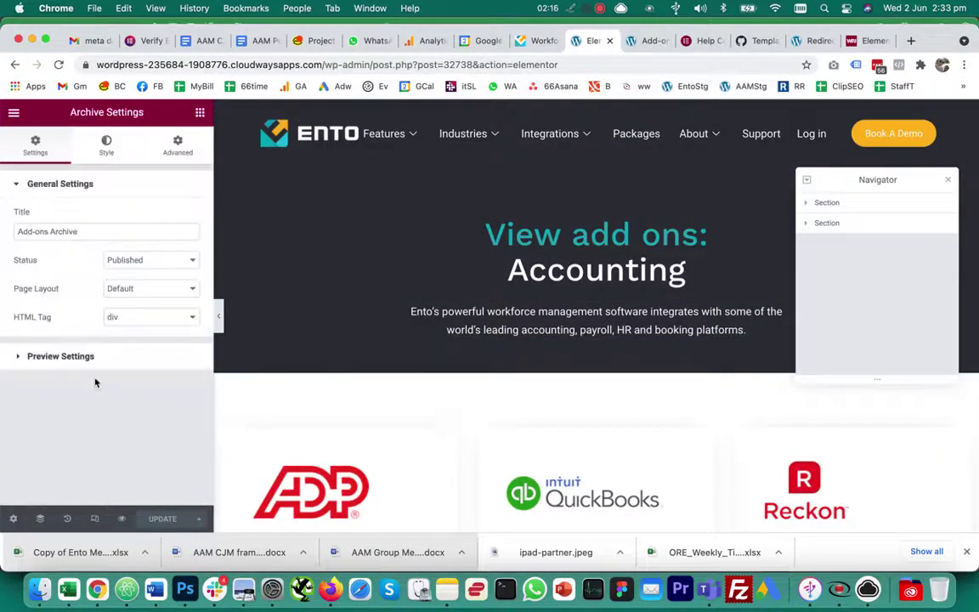
click(78, 357)
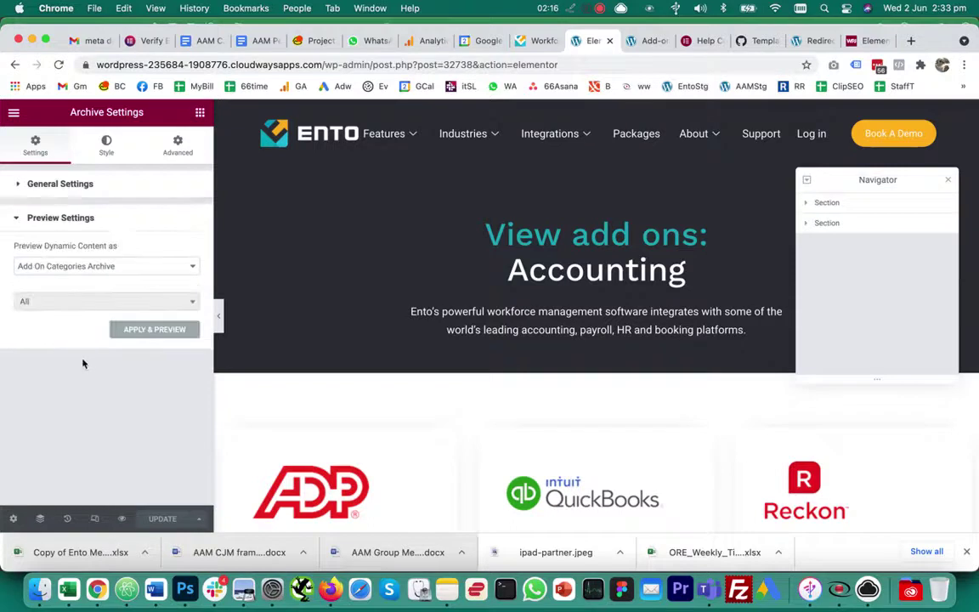
click(68, 271)
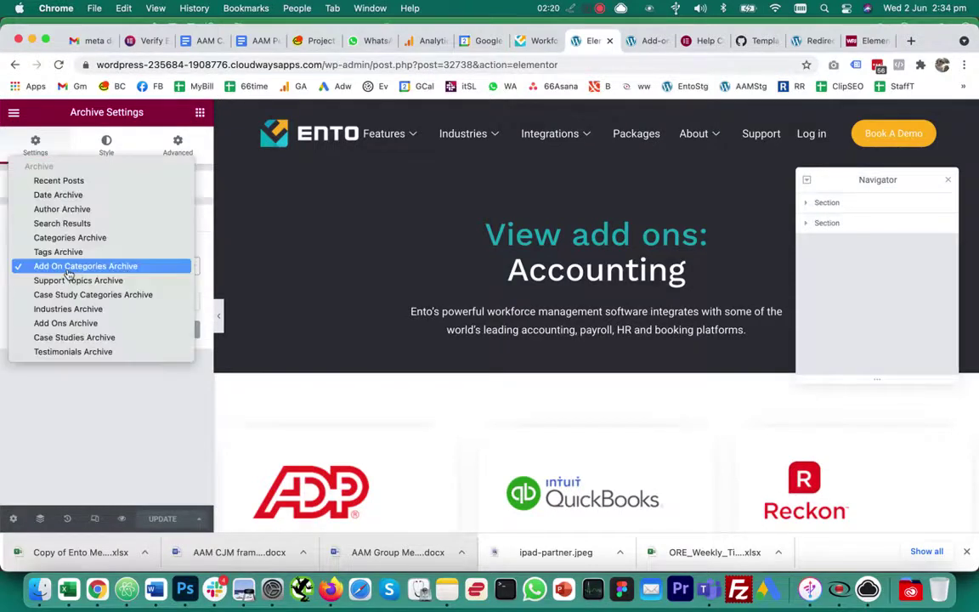
click(68, 268)
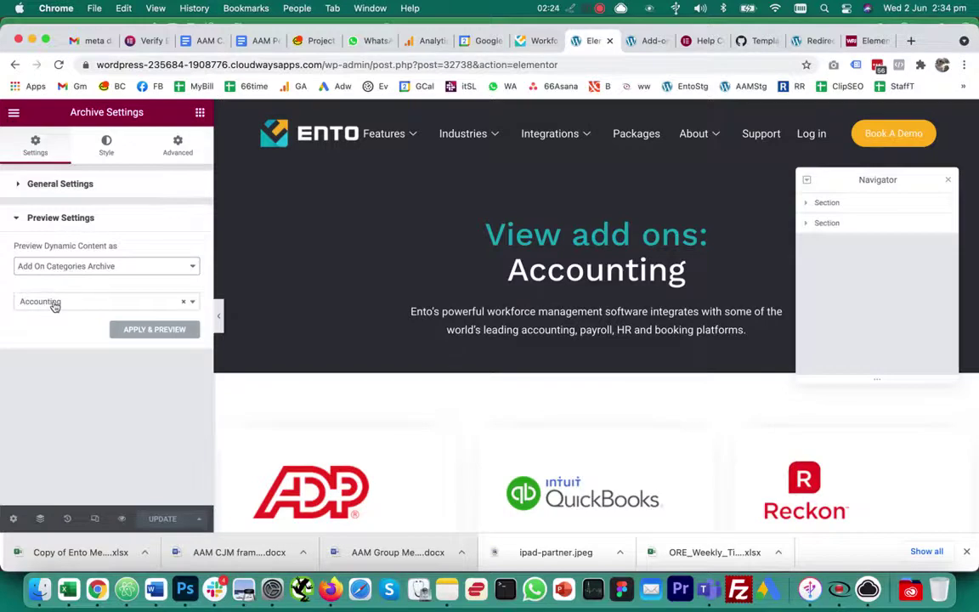
click(54, 306)
click(54, 413)
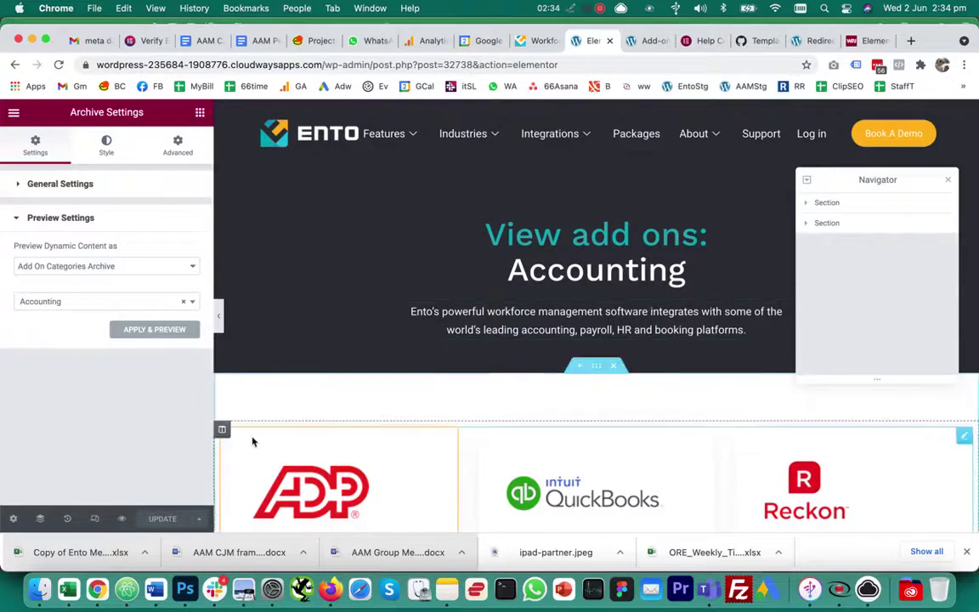
click(200, 521)
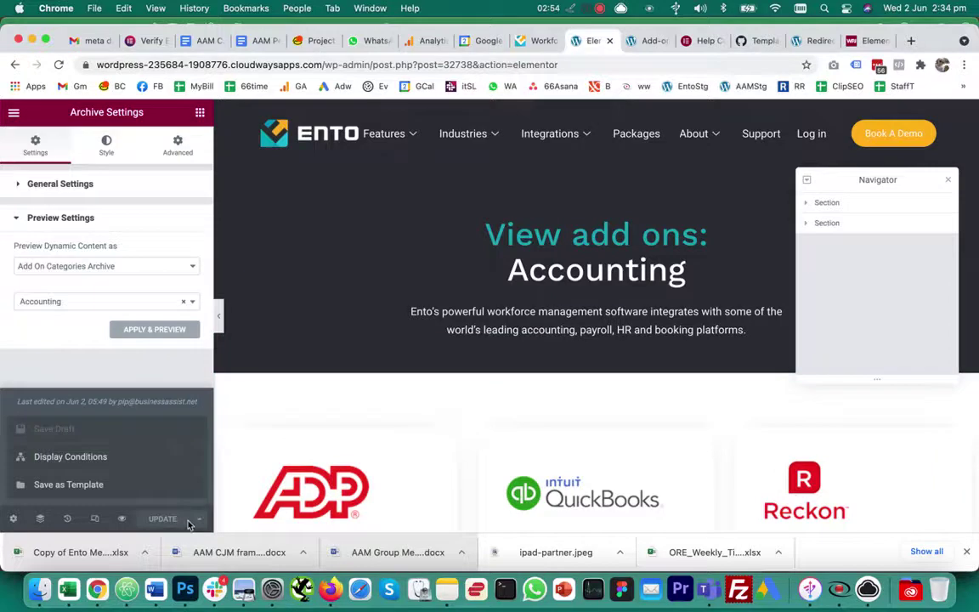
click(70, 458)
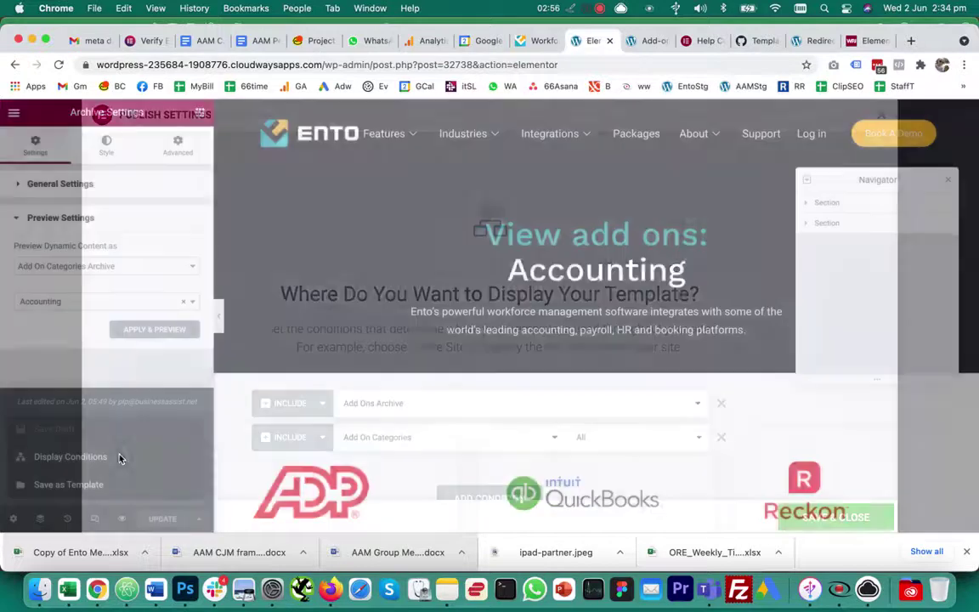
click(394, 406)
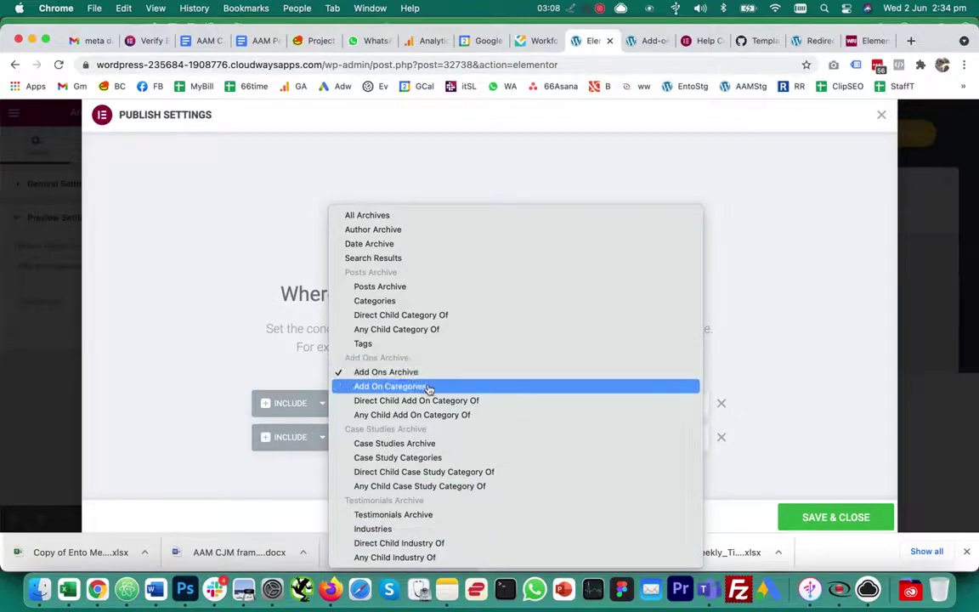
click(832, 364)
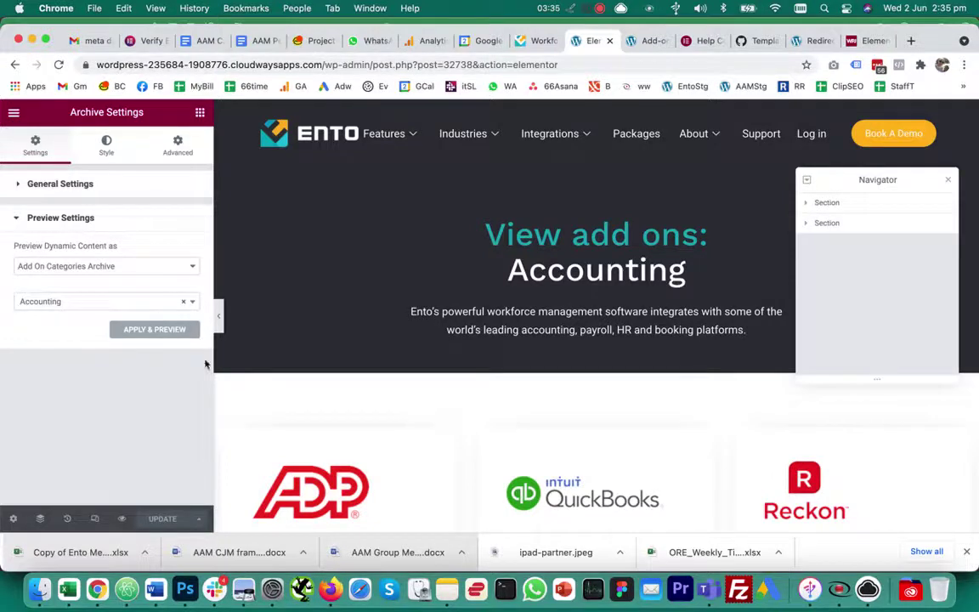
Reopen Display Conditions and confirm they include Add Ons Archive and all Add On Categories
click(196, 519)
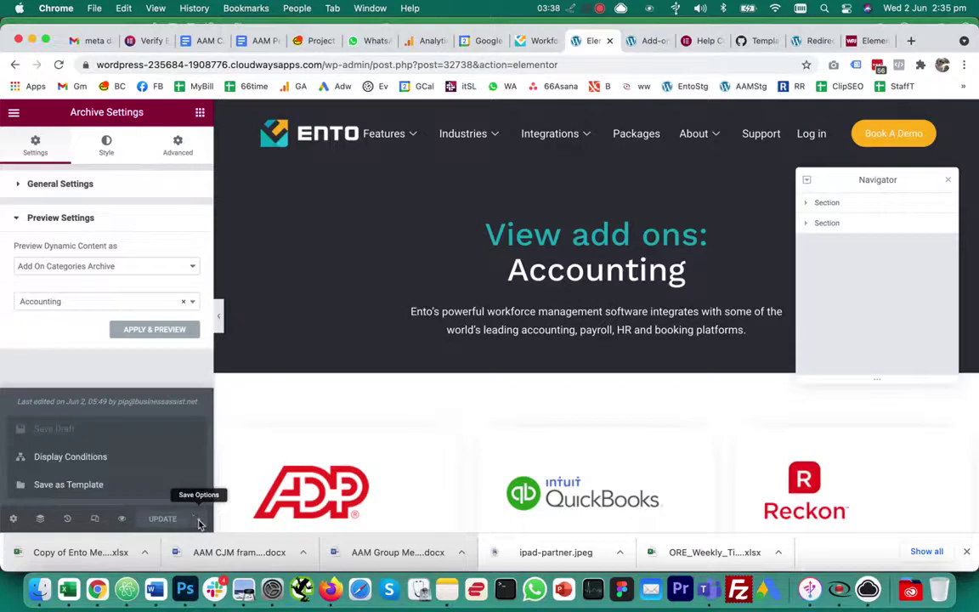
click(93, 457)
click(520, 406)
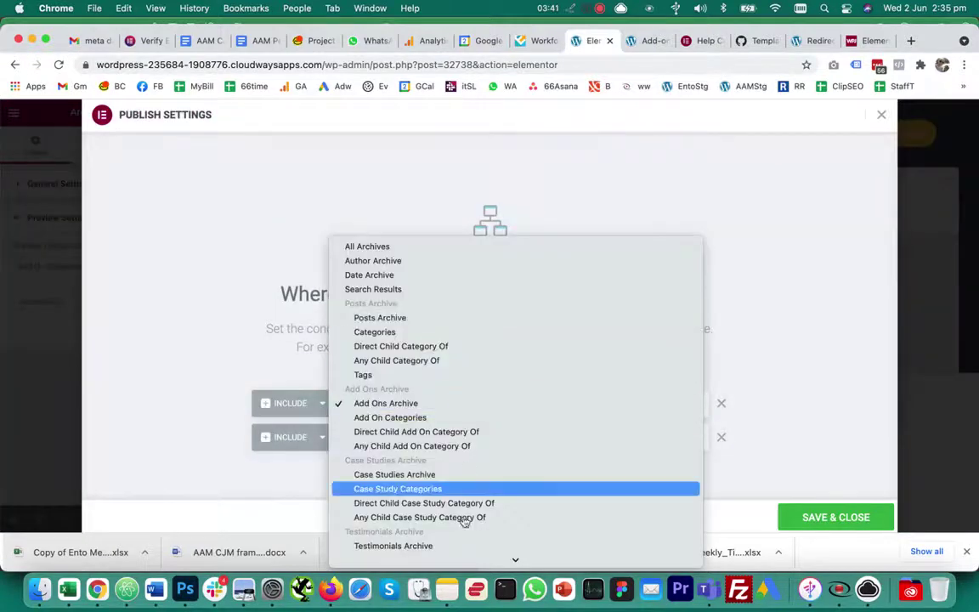
click(808, 449)
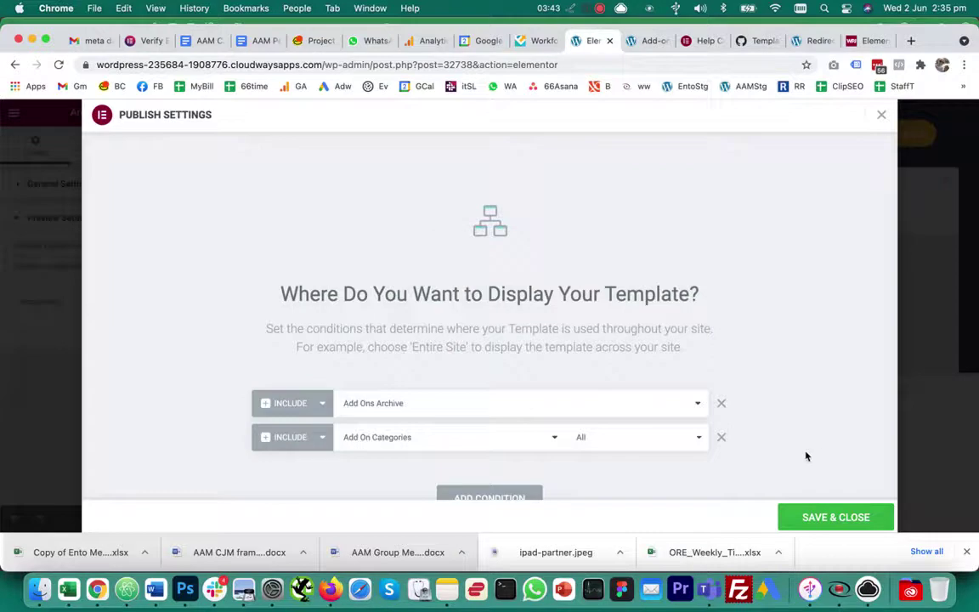